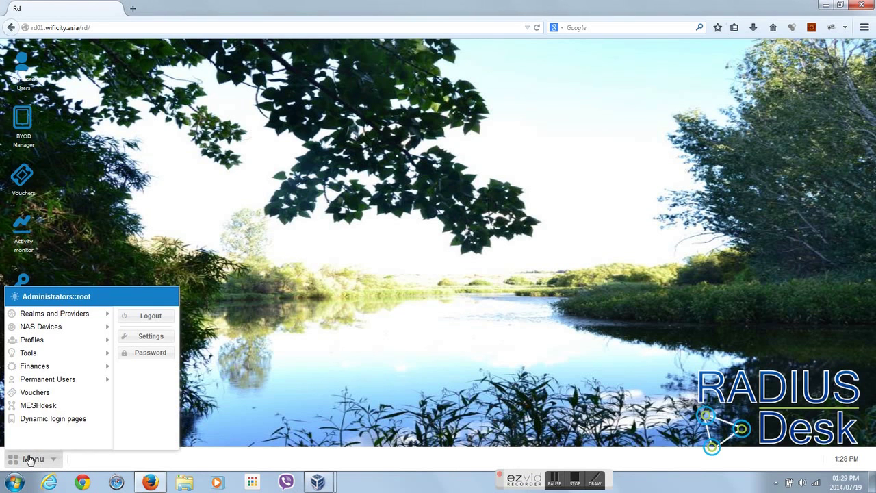
- Create a mesh named 'Meerkat' owned by the logged-in user and open it in the mesh editor
{"action": "left_click", "coordinate": [38, 406]}
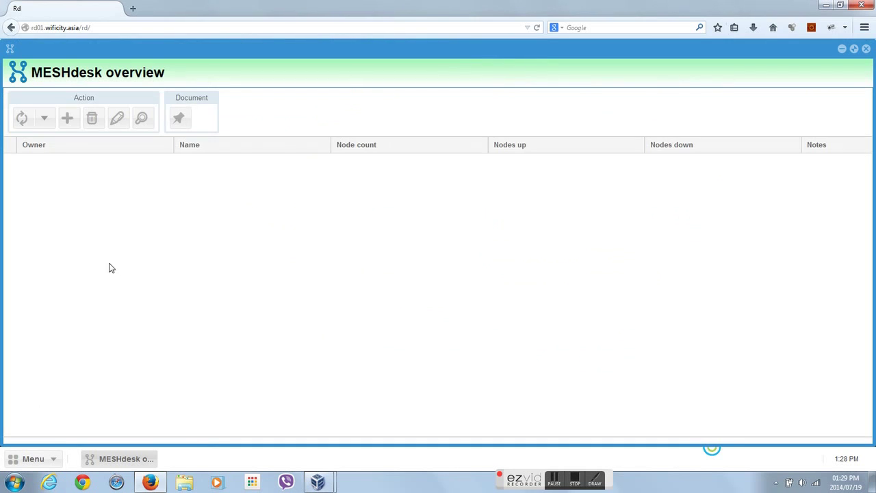
{"action": "left_click", "coordinate": [68, 119]}
{"action": "left_click", "coordinate": [381, 199]}
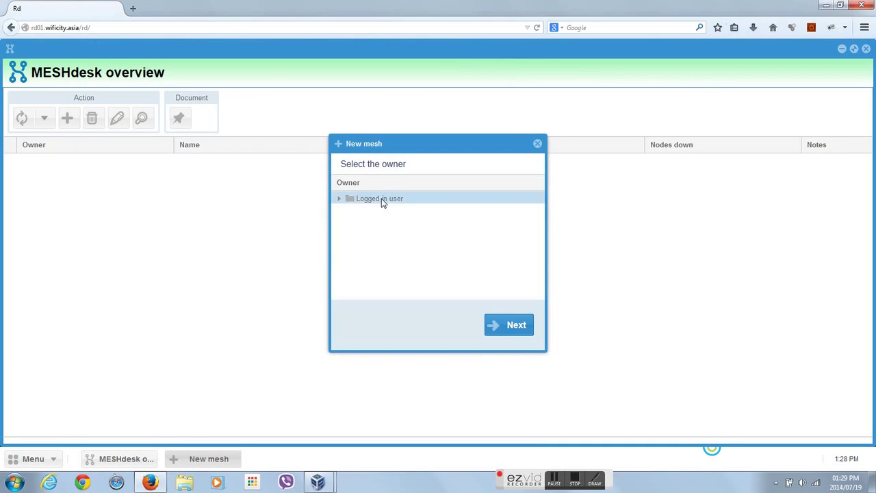
{"action": "left_click", "coordinate": [507, 324]}
{"action": "left_click", "coordinate": [423, 211]}
{"action": "type", "text": "Meerkat"}
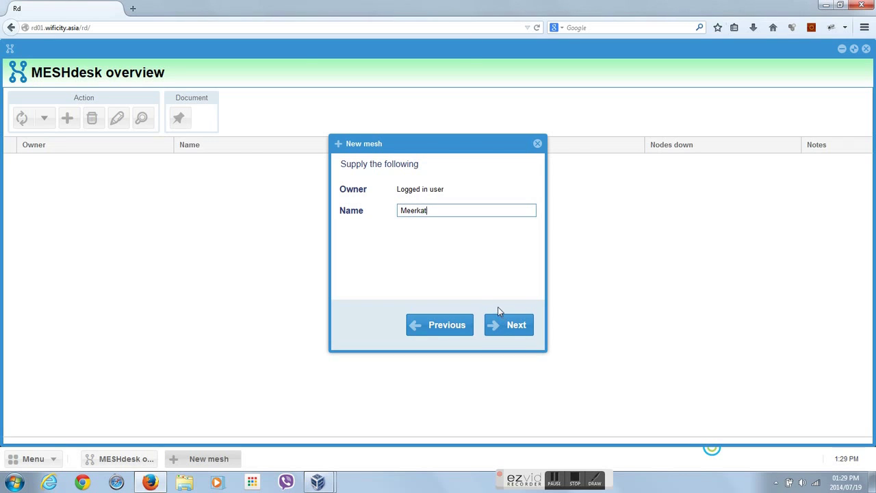
{"action": "left_click", "coordinate": [501, 329]}
{"action": "left_click", "coordinate": [72, 164]}
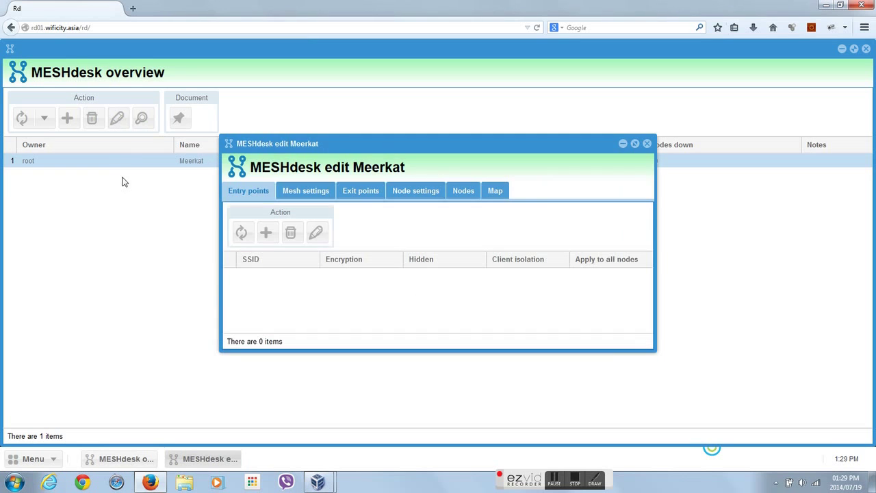
{"action": "left_click", "coordinate": [634, 144]}
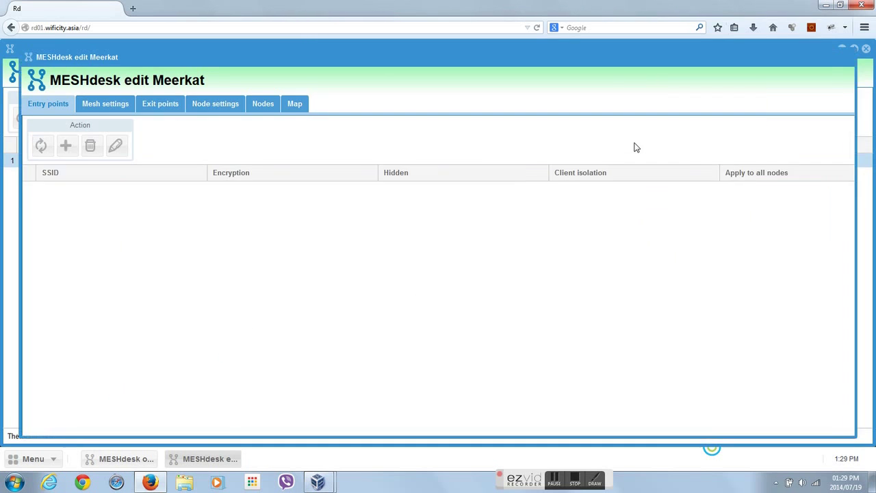
- Add an open 'Meerkat Wifi' entry point applied to all nodes
{"action": "left_click", "coordinate": [48, 139]}
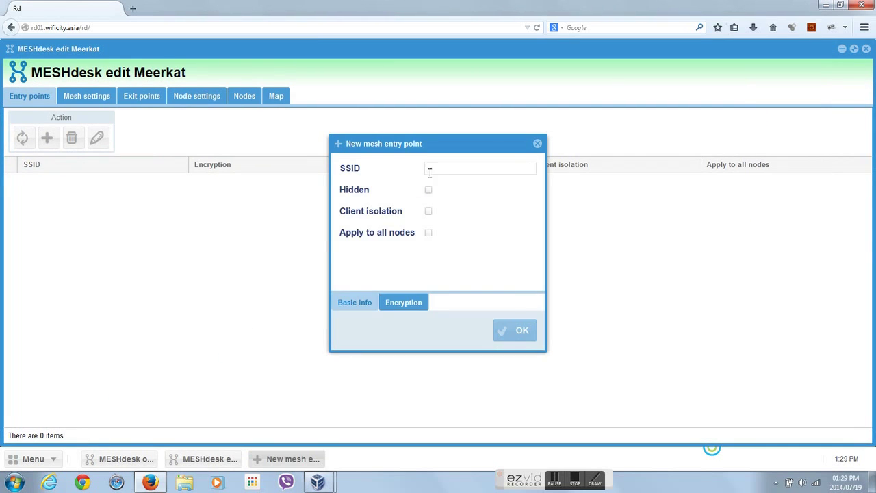
{"action": "left_click", "coordinate": [434, 170]}
{"action": "type", "text": "Meerkat Wifi"}
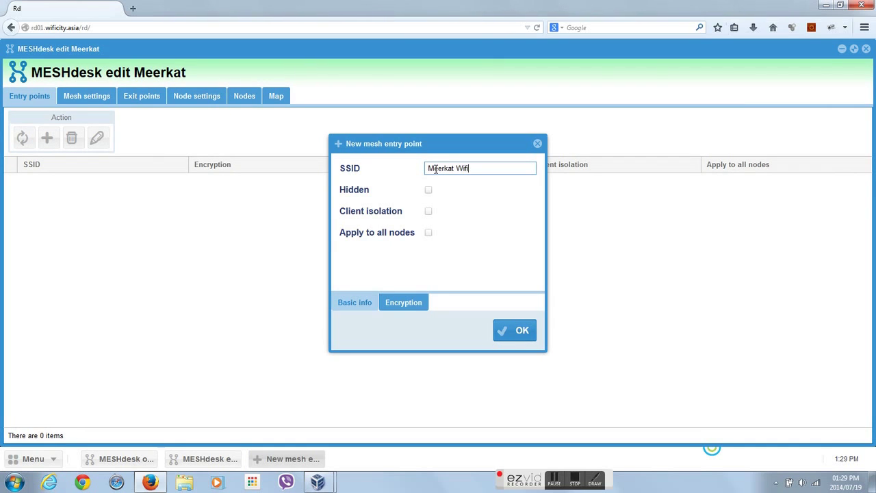
{"action": "left_click", "coordinate": [427, 233]}
{"action": "left_click", "coordinate": [405, 303]}
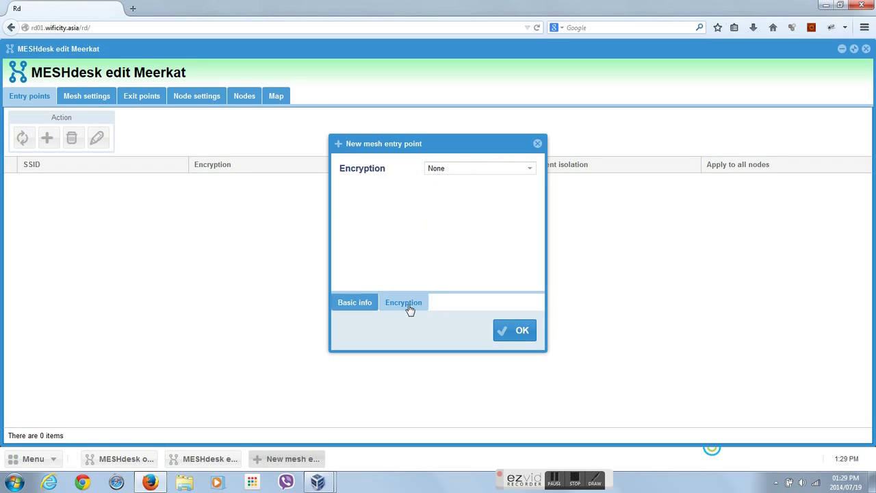
{"action": "left_click", "coordinate": [523, 334]}
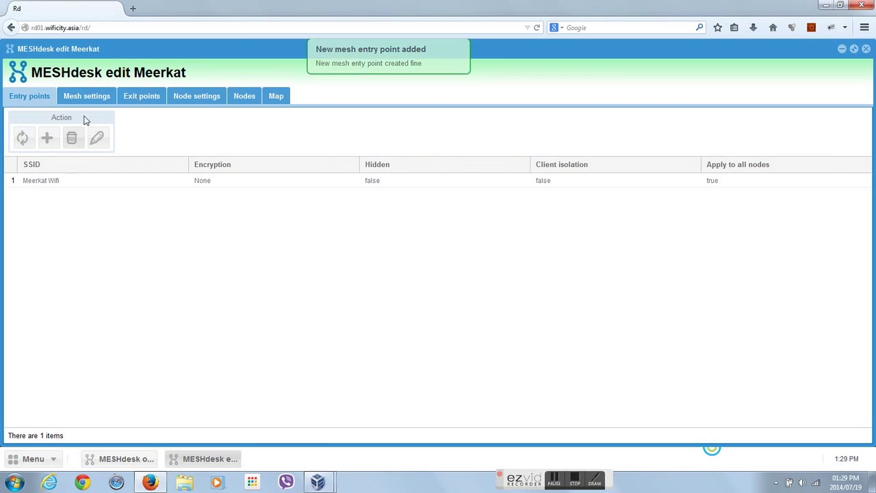
- Add an Ethernet bridge exit point 'br-one' connected to Meerkat Wifi
{"action": "left_click", "coordinate": [87, 95]}
{"action": "left_click", "coordinate": [156, 97]}
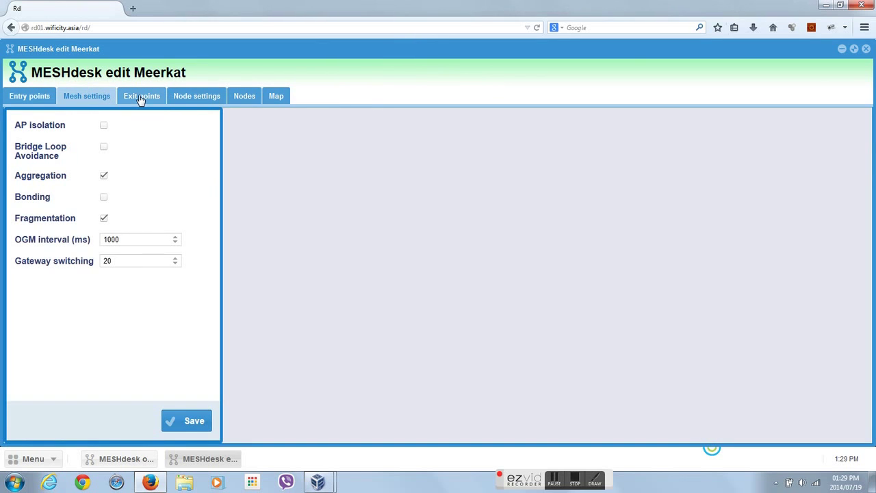
{"action": "left_click", "coordinate": [47, 139]}
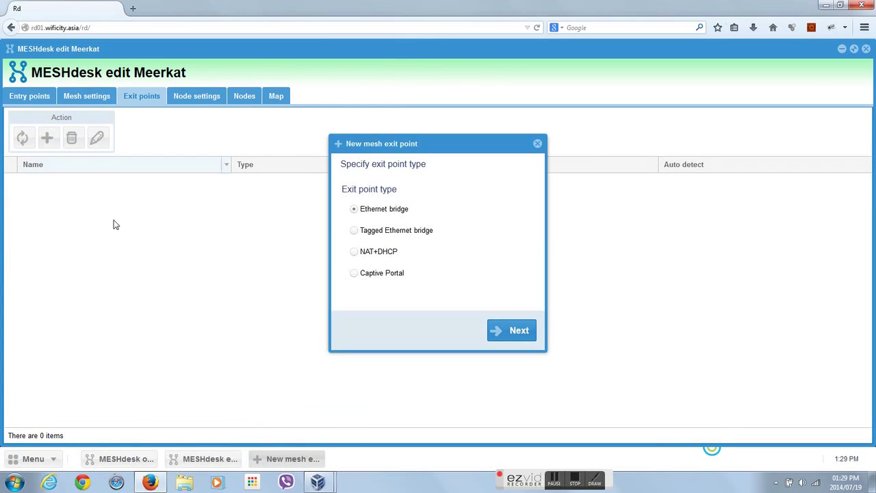
{"action": "left_click", "coordinate": [524, 330]}
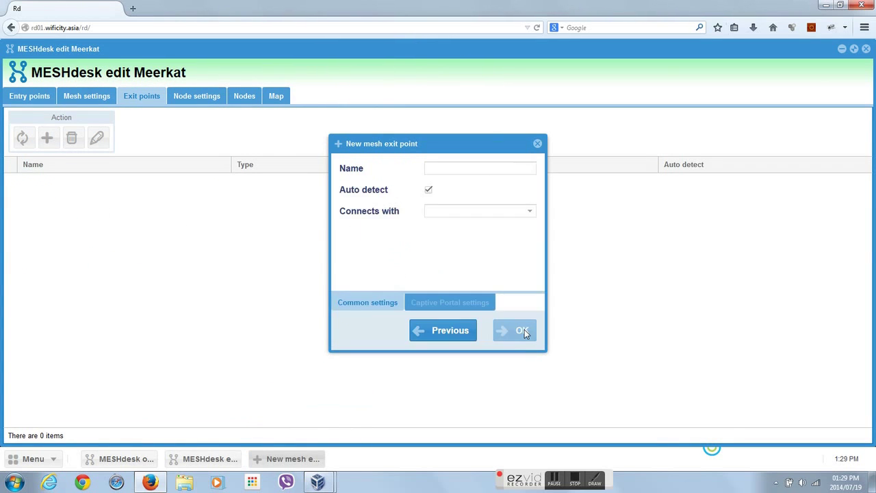
{"action": "left_click", "coordinate": [451, 168]}
{"action": "type", "text": "br-on"}
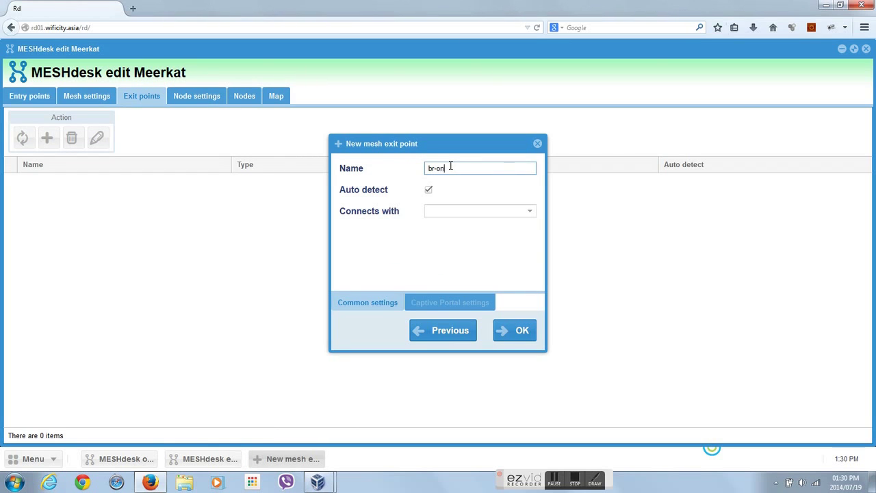
{"action": "type", "text": "e"}
{"action": "left_click", "coordinate": [530, 212]}
{"action": "left_click", "coordinate": [457, 238]}
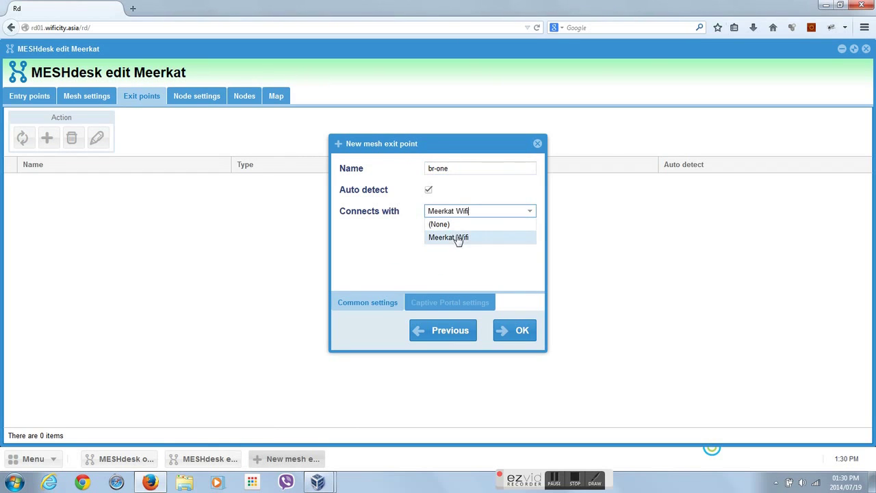
{"action": "left_click", "coordinate": [515, 333]}
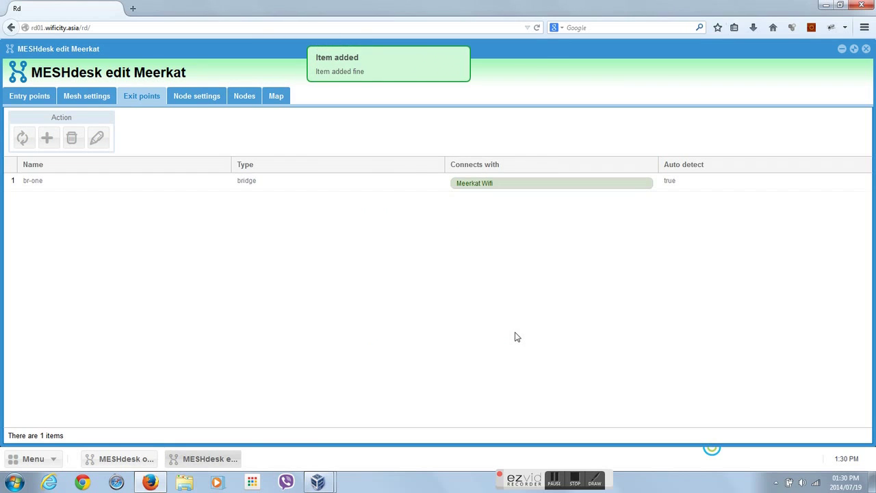
- Change the node settings' 2.4G channel from 6 to 1 and save them
{"action": "left_click", "coordinate": [197, 97]}
{"action": "left_click_drag", "start_coordinate": [113, 195], "coordinate": [98, 196]}
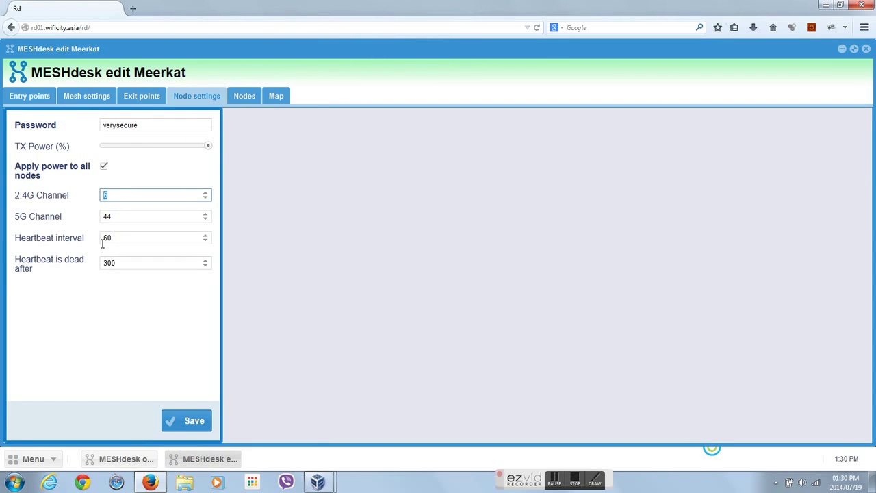
{"action": "left_click", "coordinate": [186, 425]}
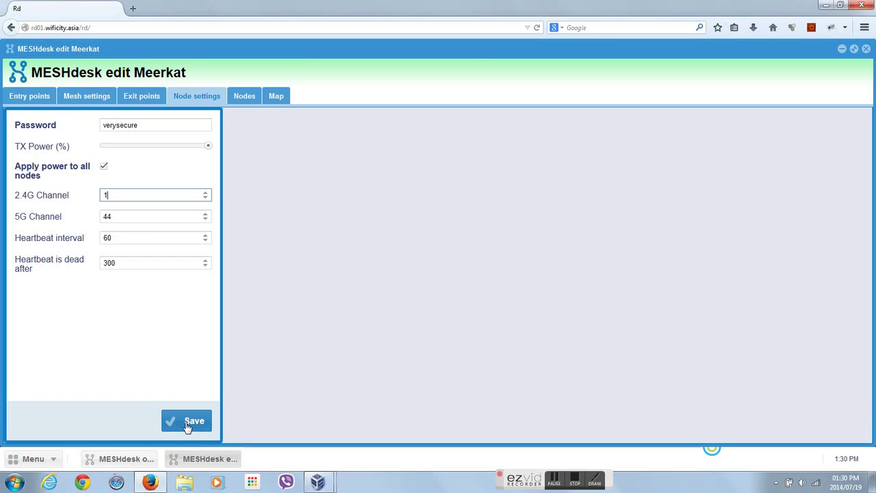
{"action": "left_click", "coordinate": [244, 96]}
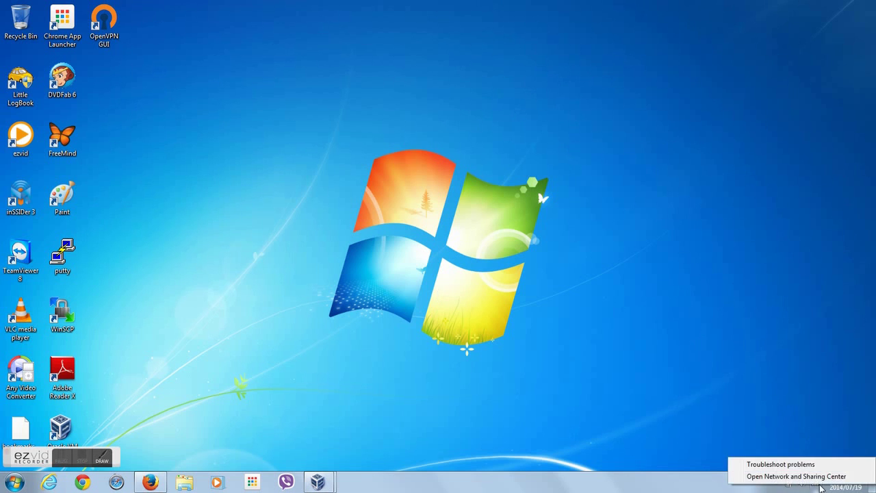
- Give Local Area Connection the static IPv4 address 192.168.255.20
{"action": "left_click", "coordinate": [813, 477]}
{"action": "left_click", "coordinate": [525, 178]}
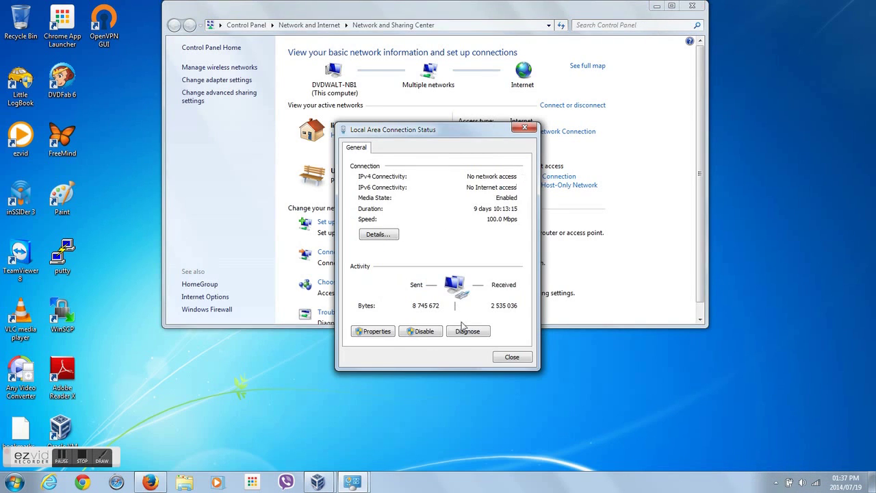
{"action": "left_click", "coordinate": [383, 332]}
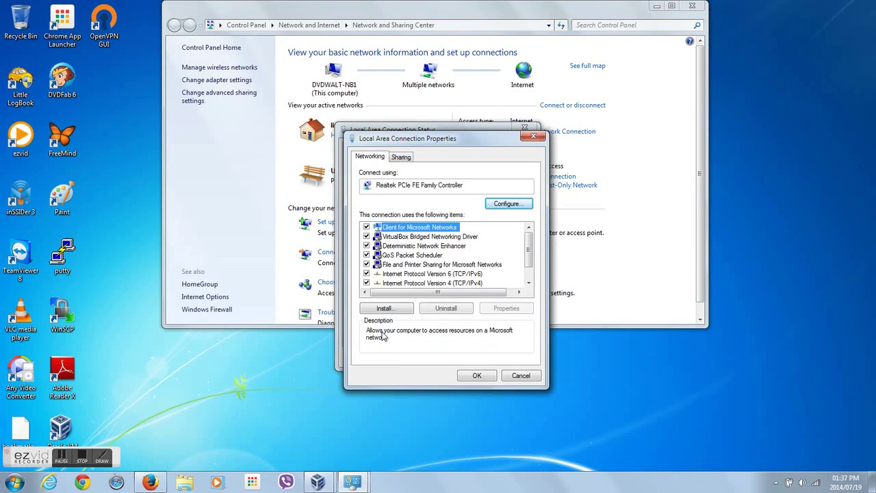
{"action": "left_click", "coordinate": [423, 283]}
{"action": "left_click", "coordinate": [514, 312]}
{"action": "left_click", "coordinate": [524, 272]}
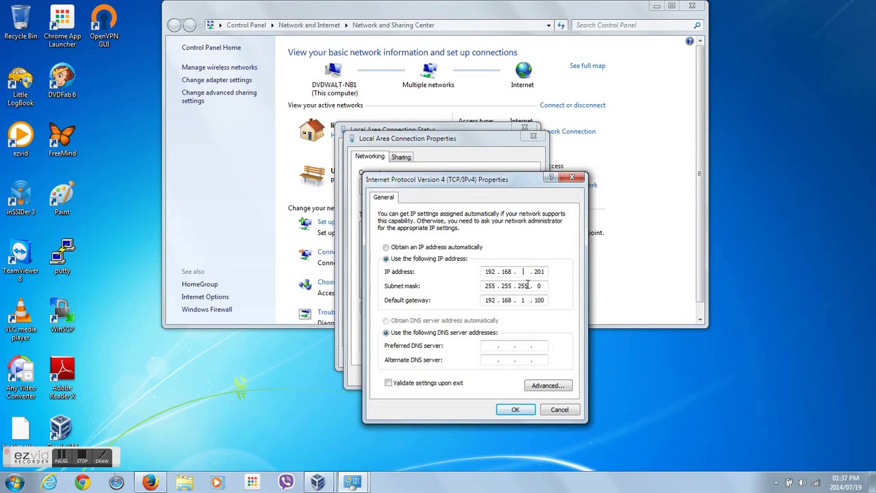
{"action": "type", "text": "255"}
{"action": "type", "text": "20"}
{"action": "type", "text": "5"}
{"action": "left_click", "coordinate": [514, 410]}
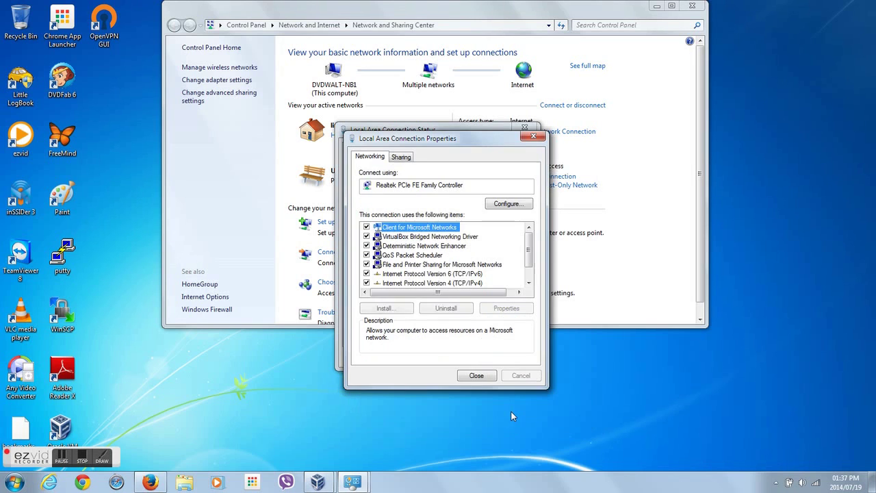
{"action": "left_click", "coordinate": [477, 375]}
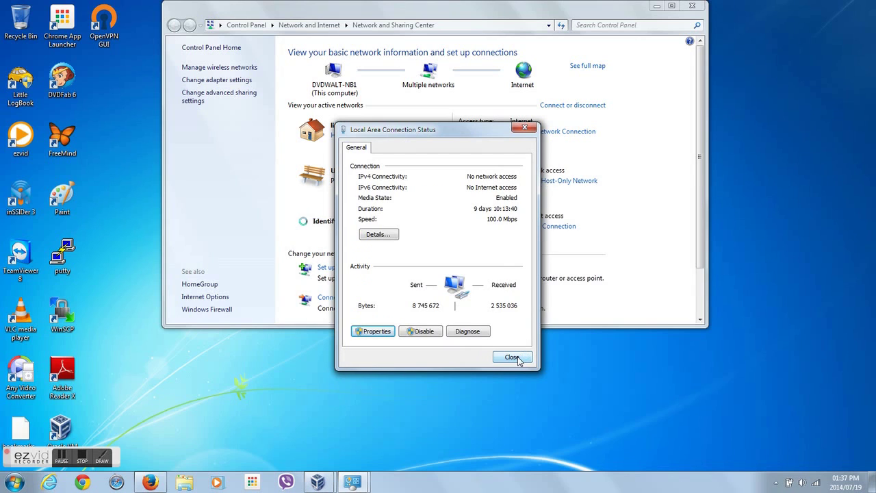
- Check the connection's IPv4 details, then close the Details and Status dialogs
{"action": "left_click", "coordinate": [383, 235]}
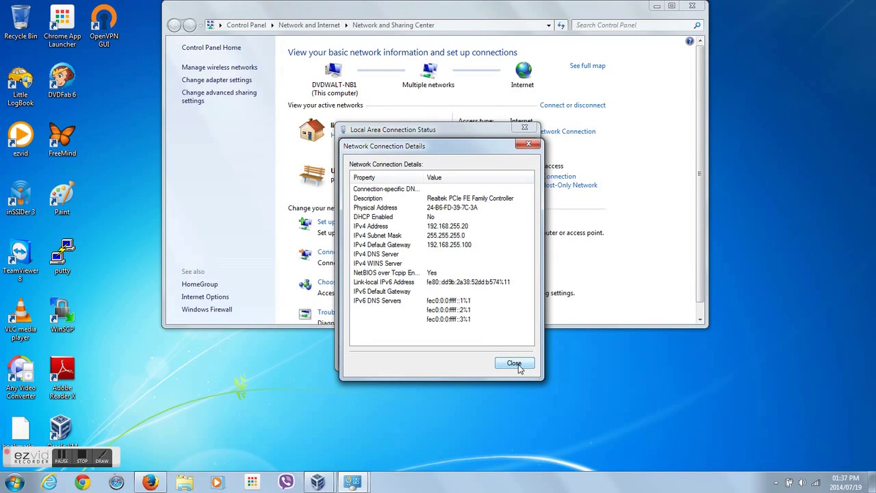
{"action": "left_click", "coordinate": [514, 364]}
{"action": "left_click", "coordinate": [516, 362]}
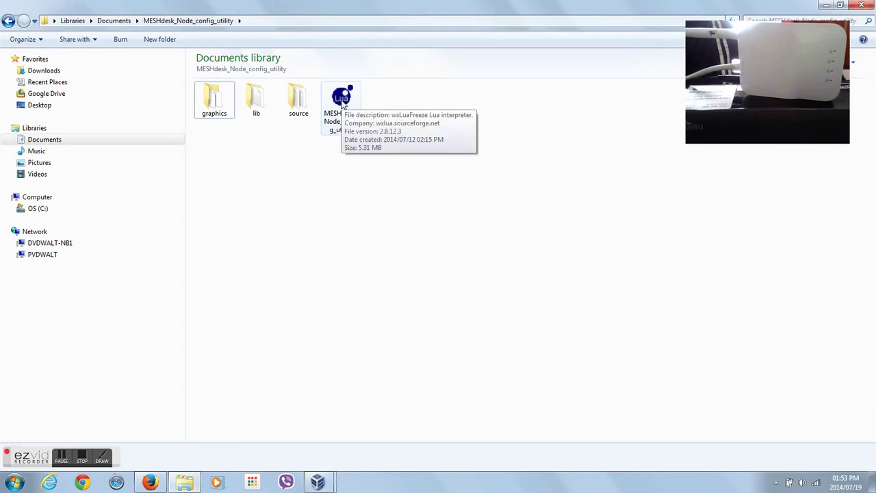
- Launch the MESHdesk Node config utility with OpenMesh hardware and copy the node's Eth0 MAC
{"action": "double_click", "coordinate": [342, 99]}
{"action": "left_click", "coordinate": [433, 302]}
{"action": "left_click", "coordinate": [421, 315]}
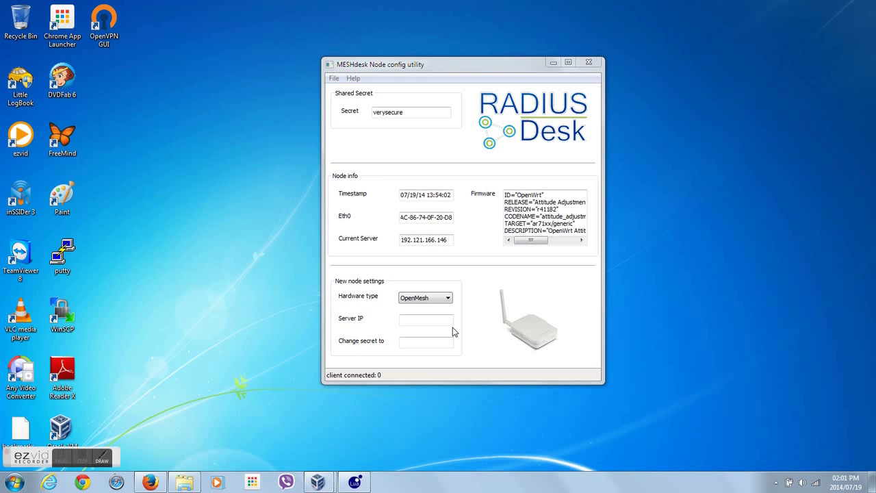
{"action": "left_click_drag", "start_coordinate": [452, 217], "coordinate": [402, 217]}
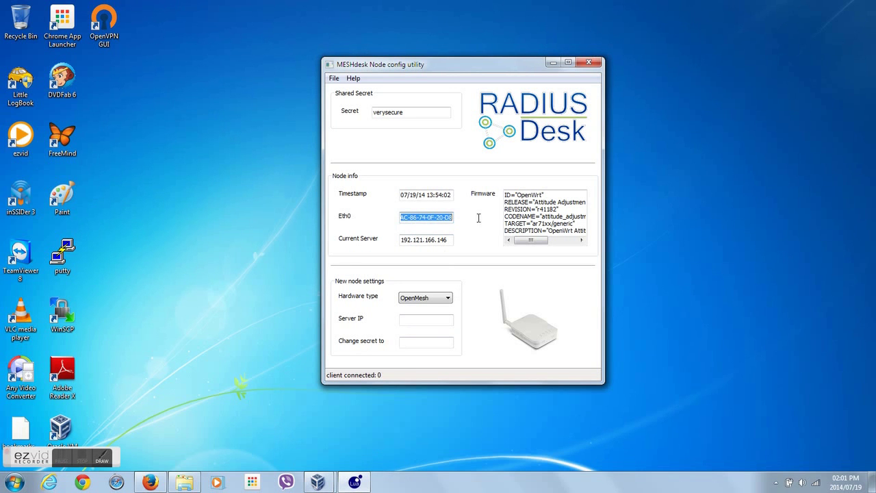
- Start a new Meerkat node with pasted MAC ac-86-74-0f-20-d8 and name OM2P-1
{"action": "left_click", "coordinate": [152, 483]}
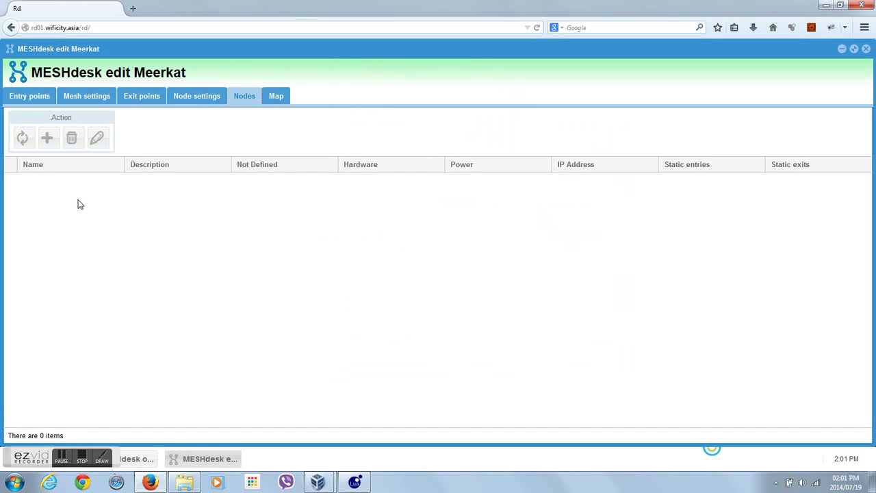
{"action": "left_click", "coordinate": [47, 139]}
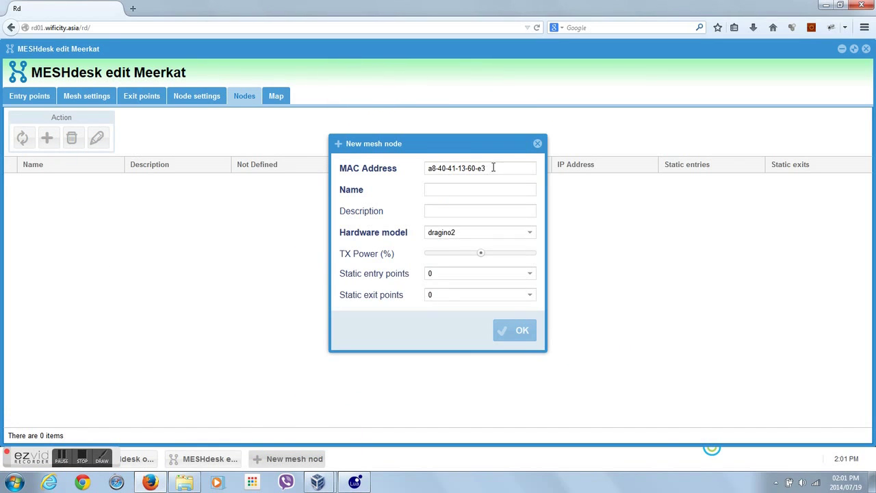
{"action": "left_click_drag", "start_coordinate": [492, 168], "coordinate": [389, 174]}
{"action": "type", "text": "ac-86-74-0f-20-d8"}
{"action": "left_click", "coordinate": [439, 189]}
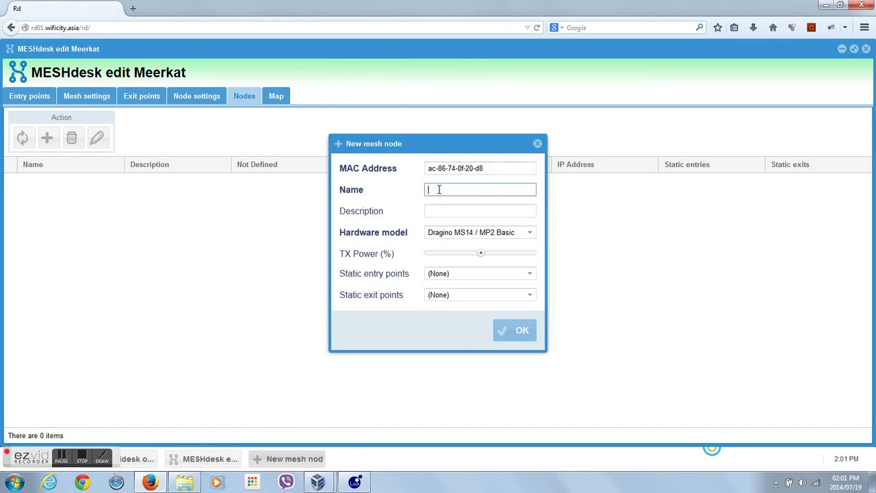
{"action": "type", "text": "OM2P-1"}
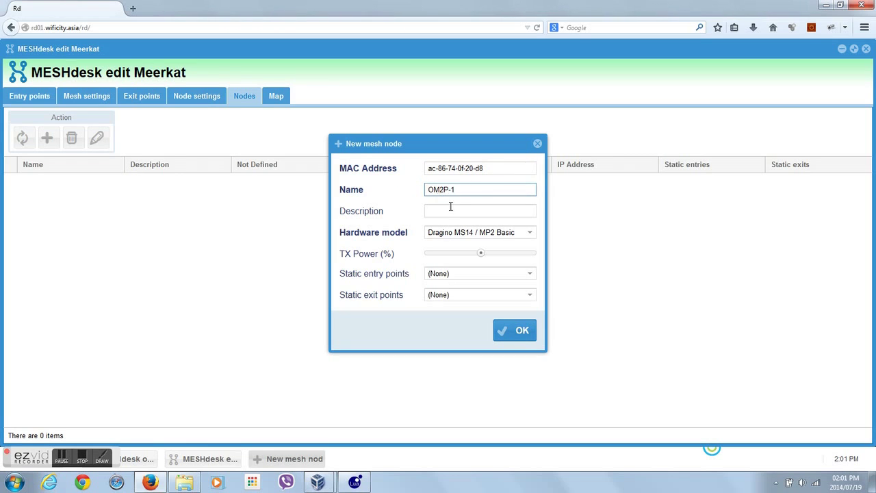
- Give OM2P-1 a matching description and OpenMesh OM2P hardware, save it, and copy the second node's Eth0 MAC
{"action": "left_click_drag", "start_coordinate": [457, 189], "coordinate": [425, 190]}
{"action": "key", "text": "ctrl+c"}
{"action": "left_click", "coordinate": [440, 212]}
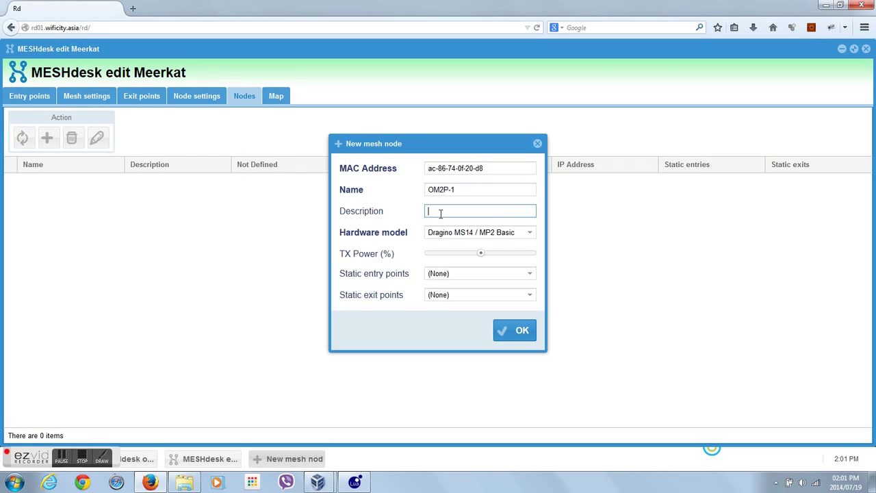
{"action": "key", "text": "ctrl+v"}
{"action": "left_click", "coordinate": [527, 234]}
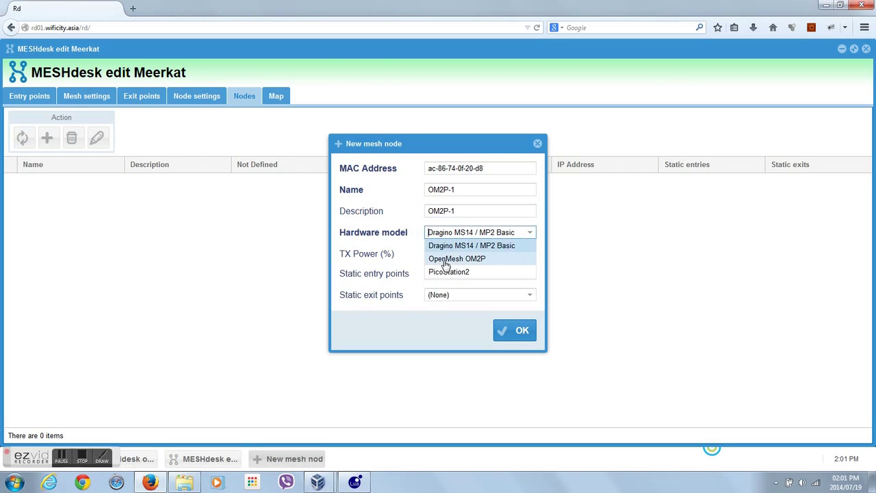
{"action": "left_click", "coordinate": [448, 259]}
{"action": "left_click", "coordinate": [522, 332]}
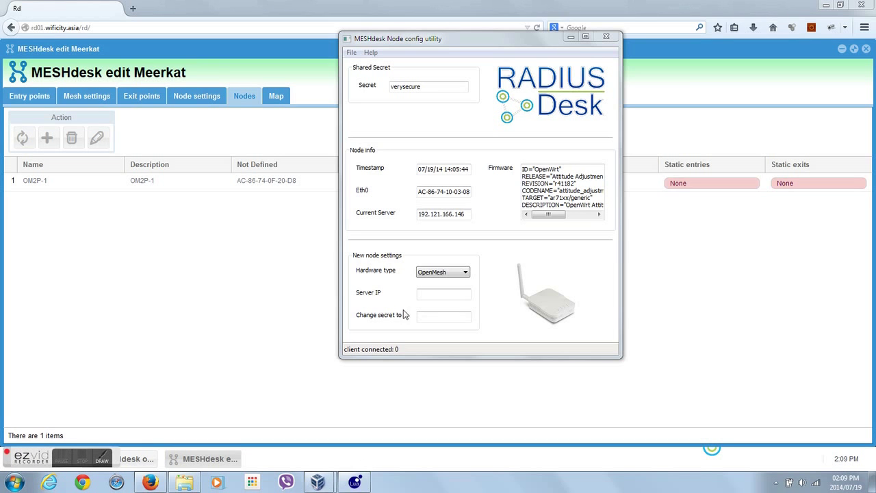
{"action": "left_click", "coordinate": [420, 193]}
{"action": "left_click_drag", "start_coordinate": [420, 191], "coordinate": [490, 197]}
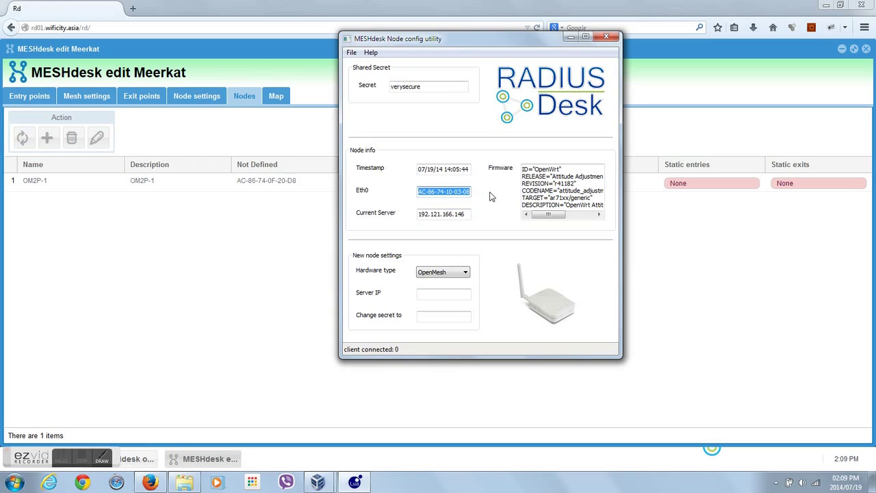
{"action": "left_click", "coordinate": [571, 37]}
{"action": "left_click", "coordinate": [47, 138]}
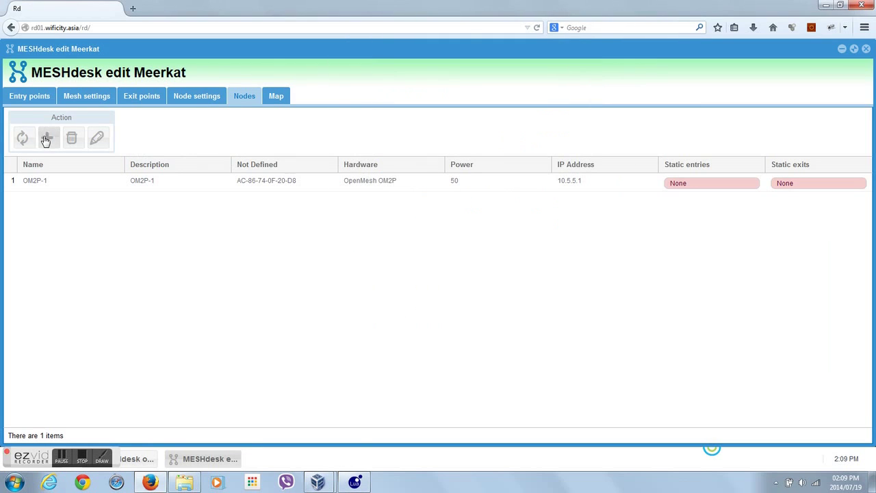
{"action": "left_click_drag", "start_coordinate": [491, 166], "coordinate": [418, 166]}
{"action": "key", "text": "ctrl+v"}
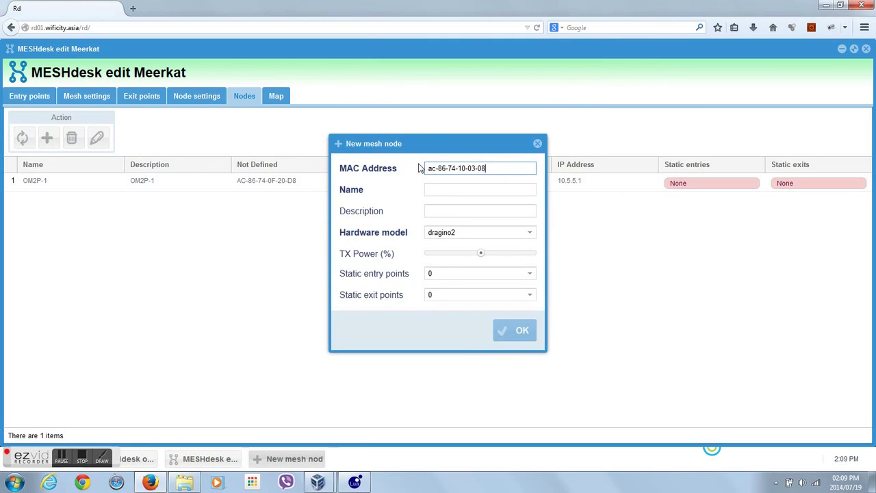
{"action": "left_click", "coordinate": [438, 191]}
{"action": "type", "text": "O"}
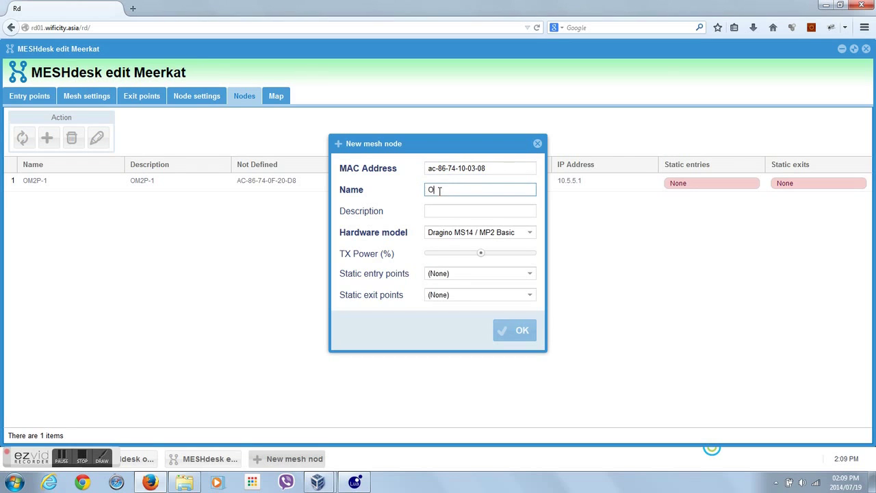
{"action": "type", "text": "M2P-"}
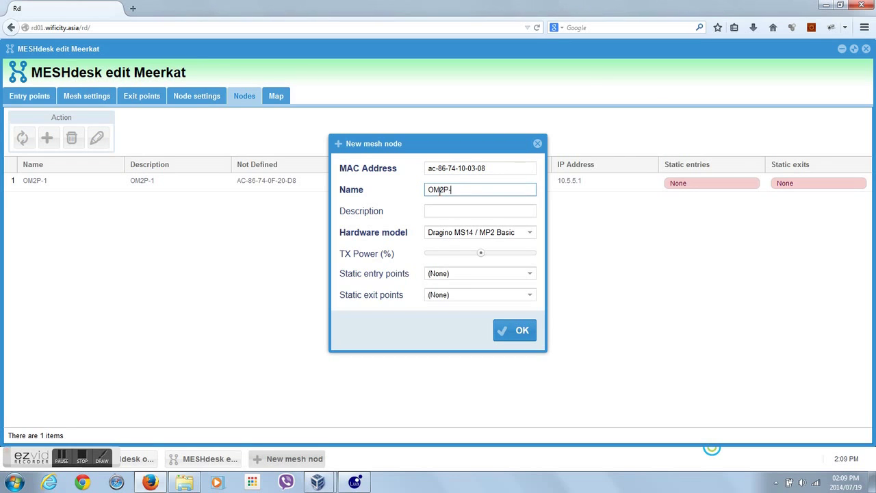
{"action": "type", "text": "2"}
- Reuse OM2P-2 as the description, choose OpenMesh OM2P hardware, and save the node
{"action": "key", "text": "ctrl+a"}
{"action": "key", "text": "ctrl+c"}
{"action": "key", "text": "Tab"}
{"action": "key", "text": "ctrl+v"}
{"action": "left_click", "coordinate": [534, 237]}
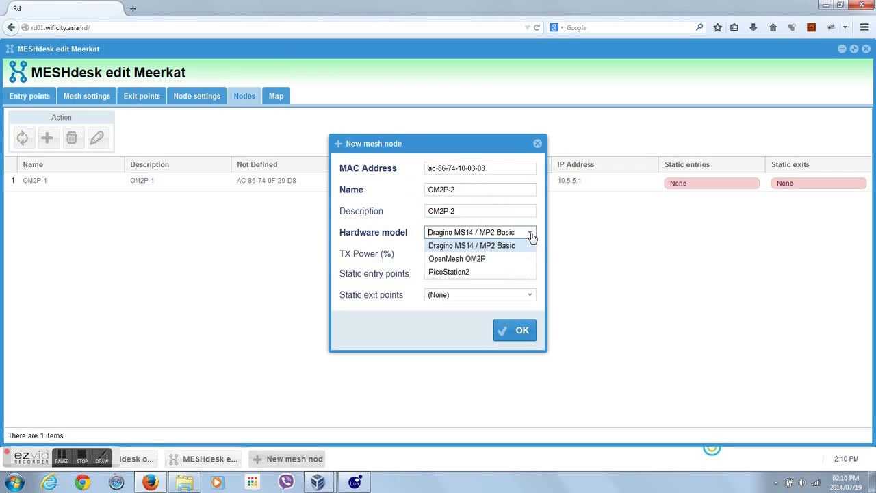
{"action": "left_click", "coordinate": [457, 263]}
{"action": "left_click", "coordinate": [522, 332]}
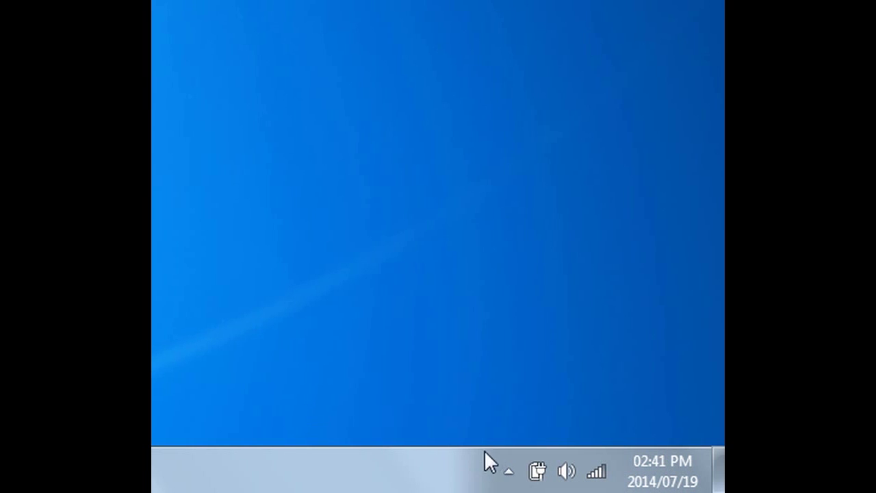
- Join the laptop to the open Meerkat Wifi network from the tray network list
{"action": "mouse_move", "coordinate": [601, 480]}
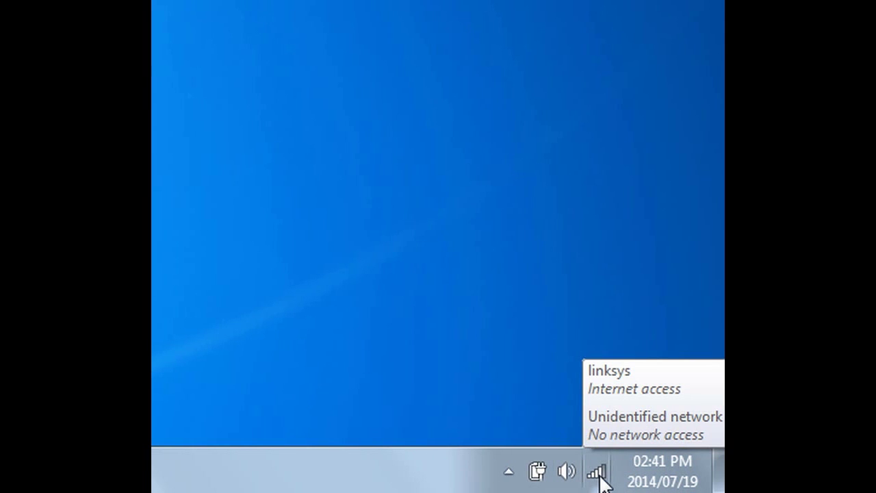
{"action": "left_click", "coordinate": [600, 479]}
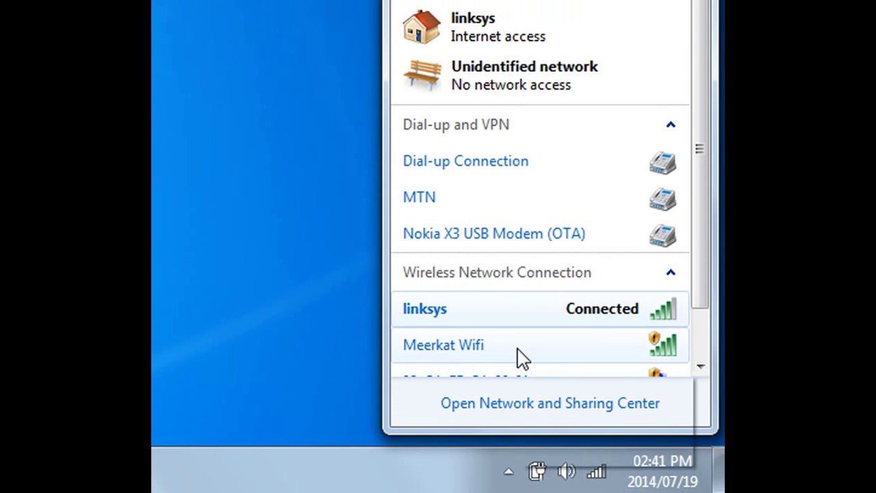
{"action": "left_click", "coordinate": [533, 356]}
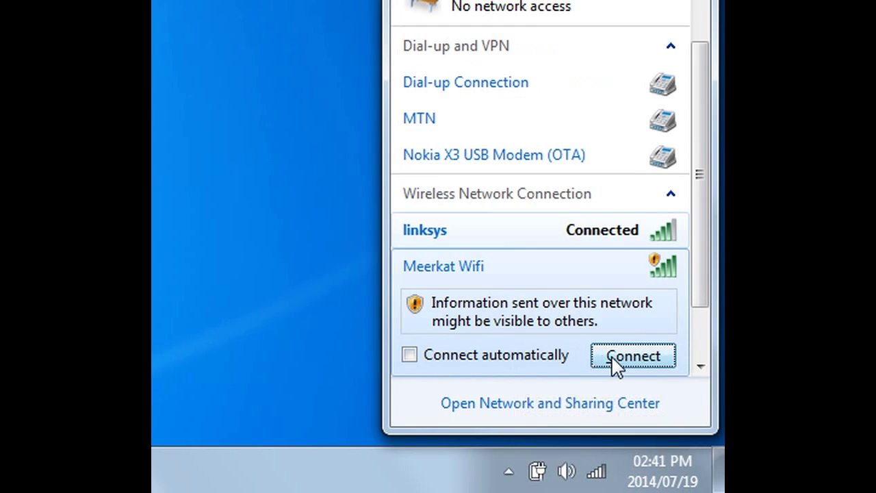